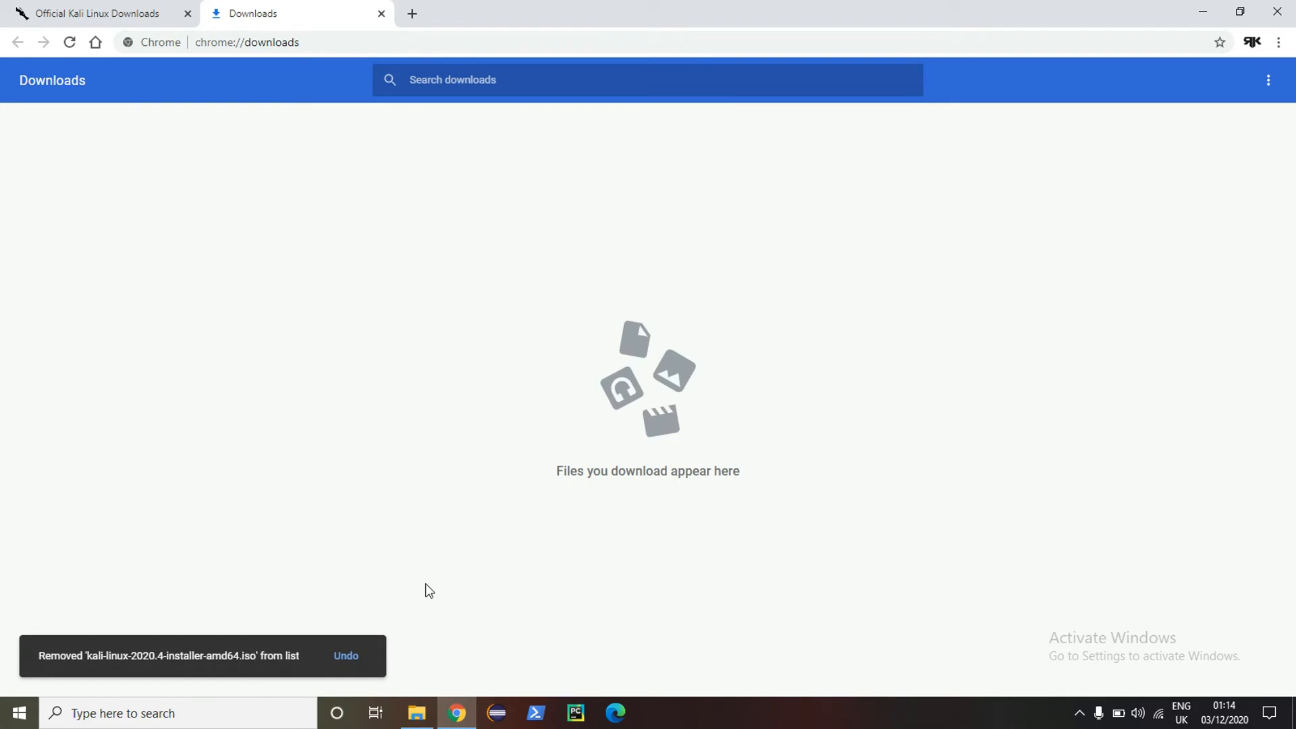
Locate the kali-linux-2020.4-installer-amd64 ISO in the OS folder on RK (D:), and close the browser's Downloads page
left_click(417, 713)
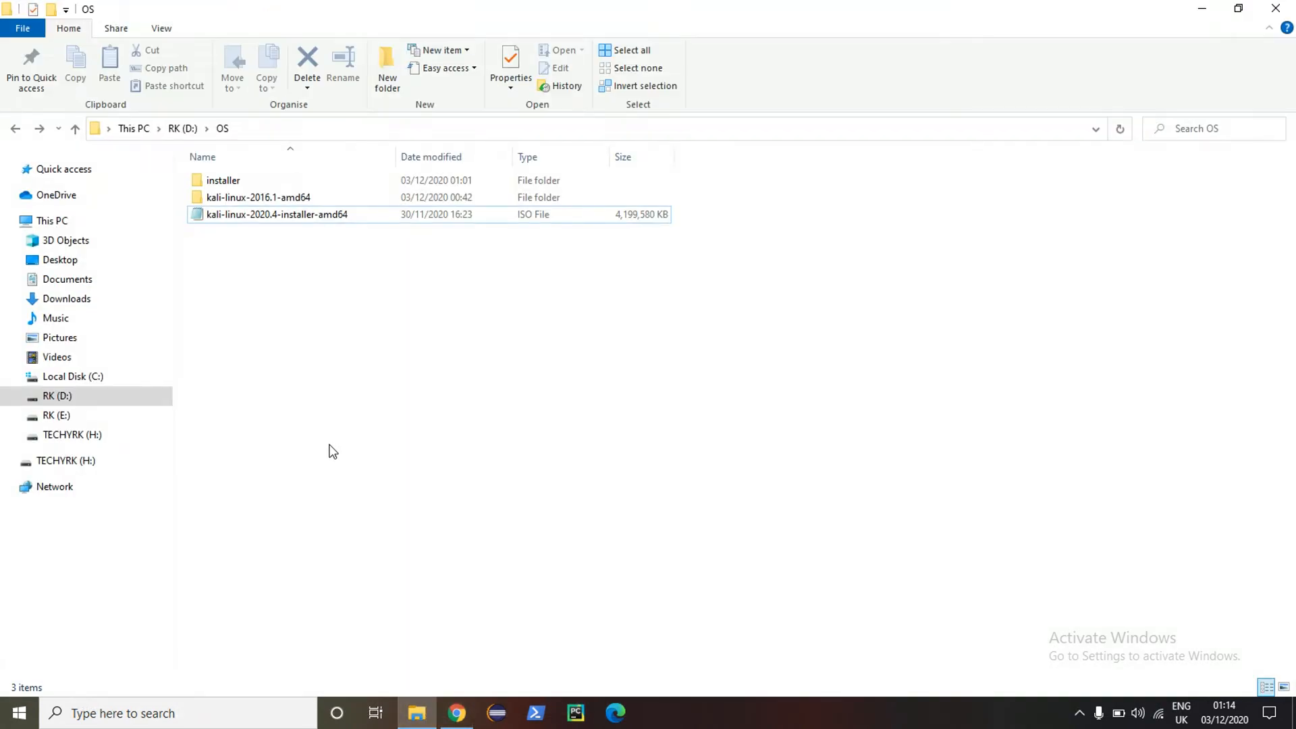
left_click(266, 215)
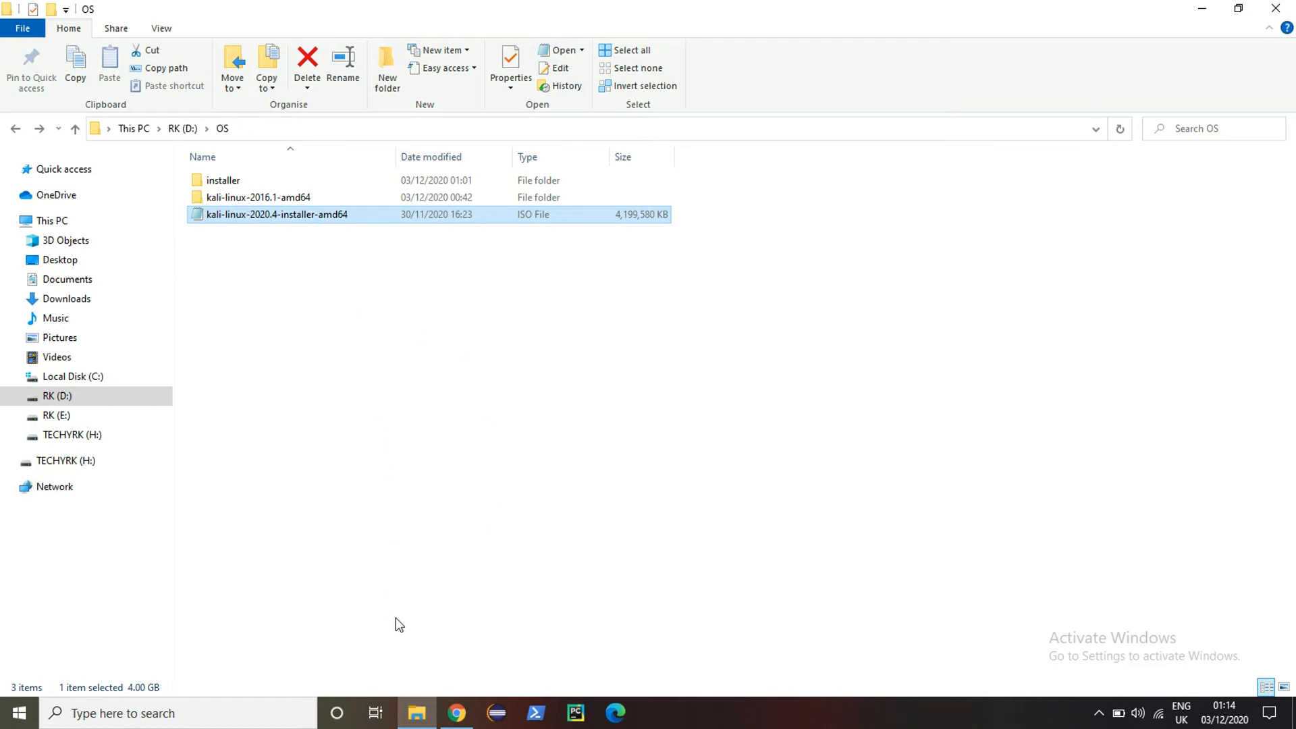
left_click(457, 713)
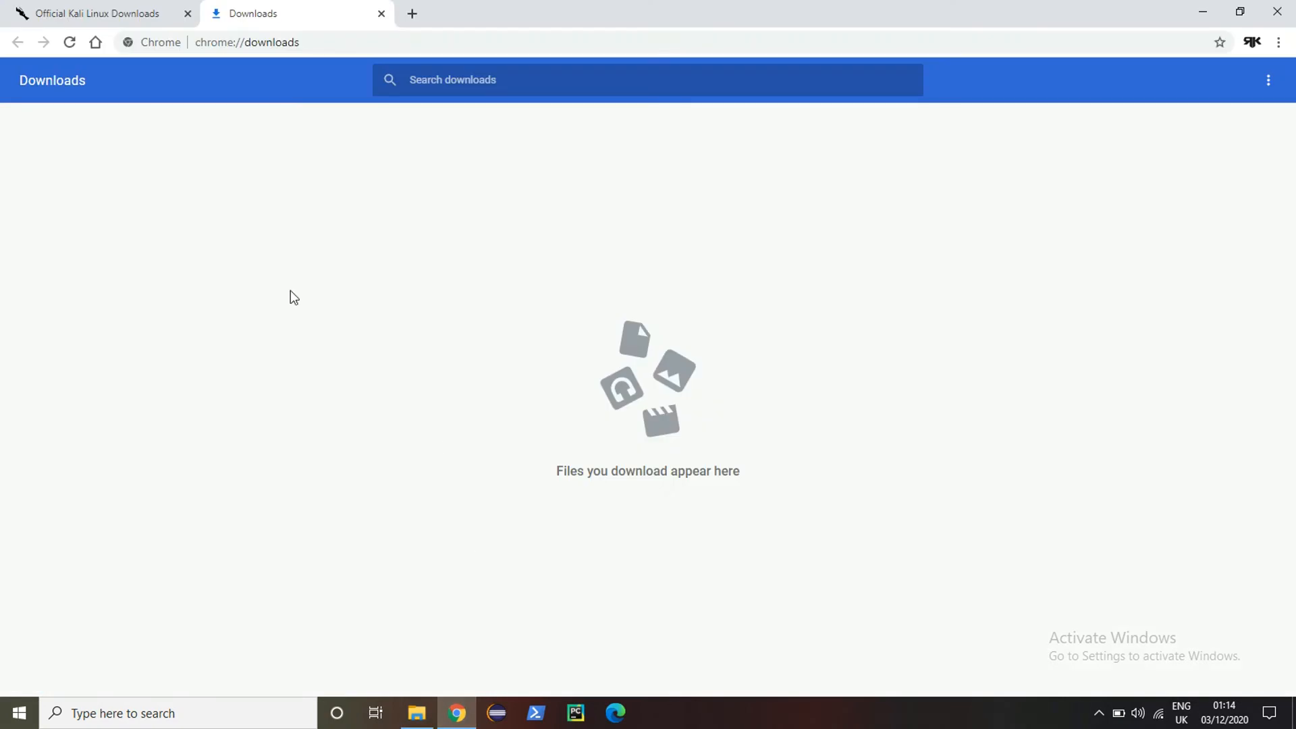
key("ctrl+w")
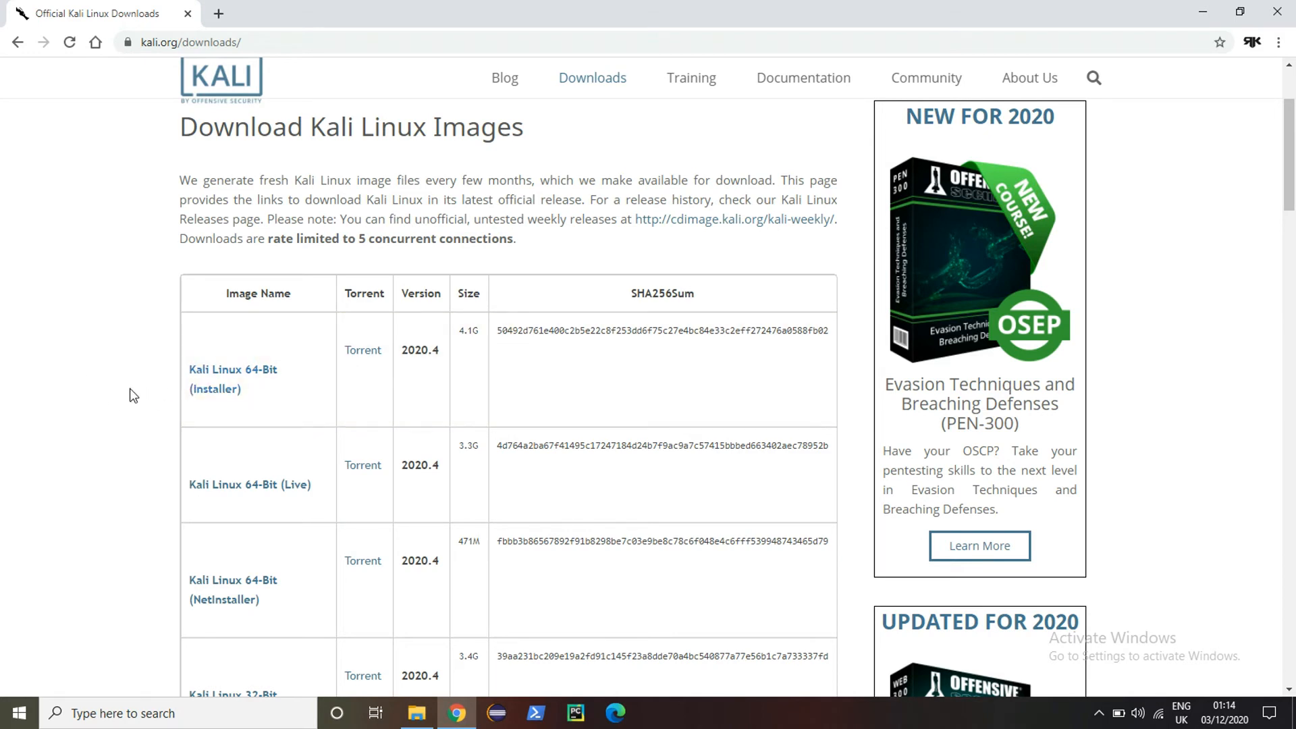
Open rufus.ie in a new browser tab and download Rufus 3.13
left_click(220, 13)
type("rufus.ie")
key("Return")
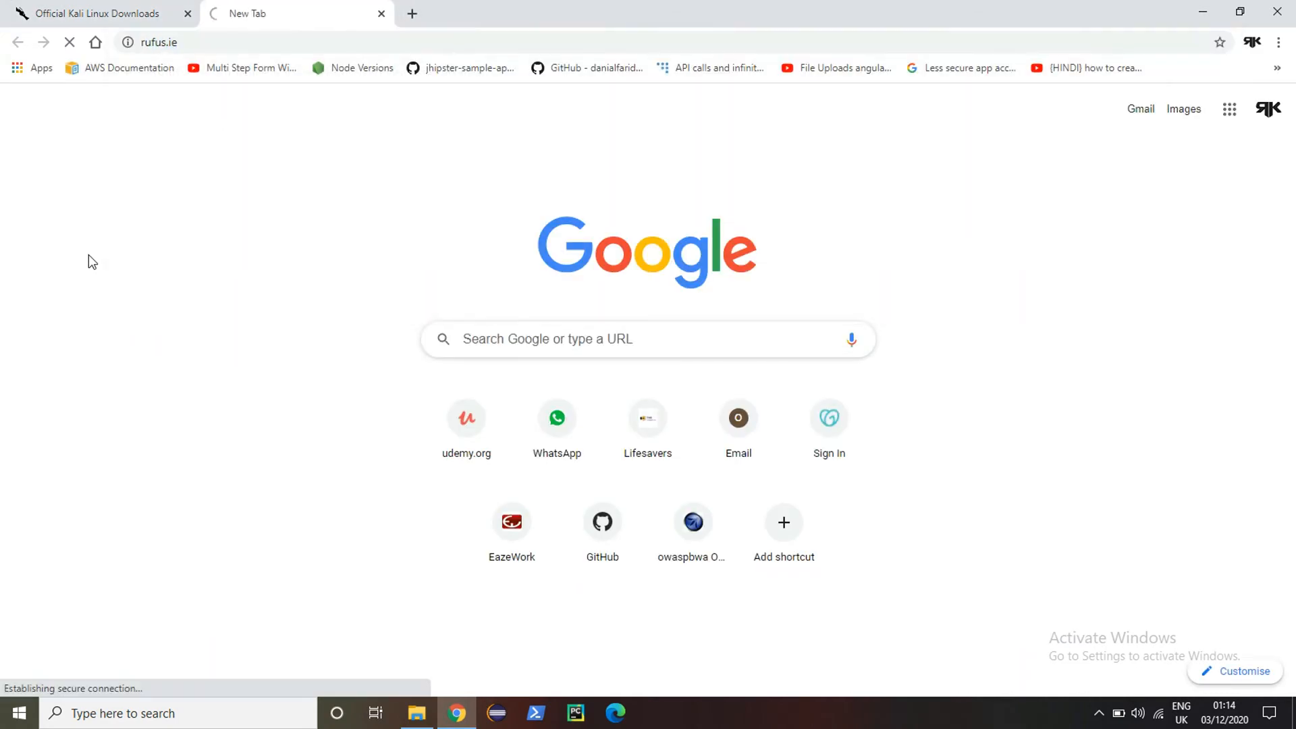
scroll(124, 304, "down", 2)
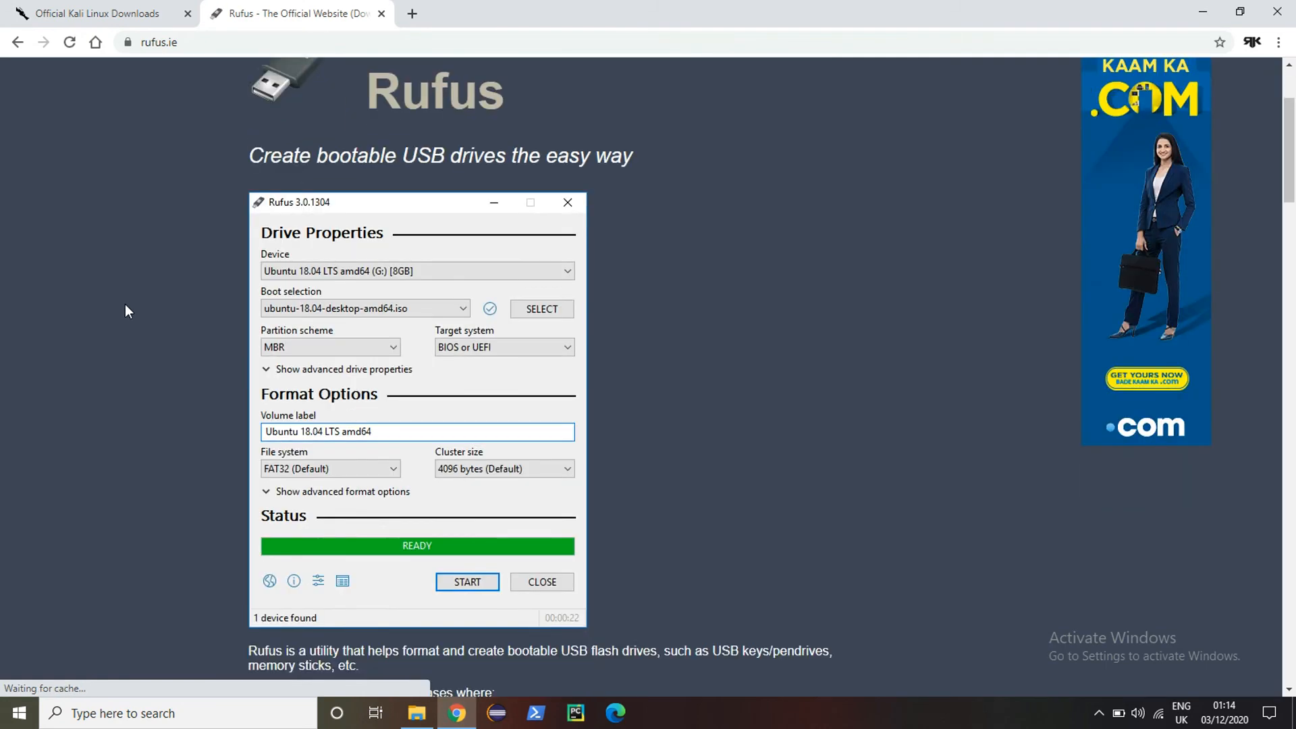
scroll(125, 311, "down", 8)
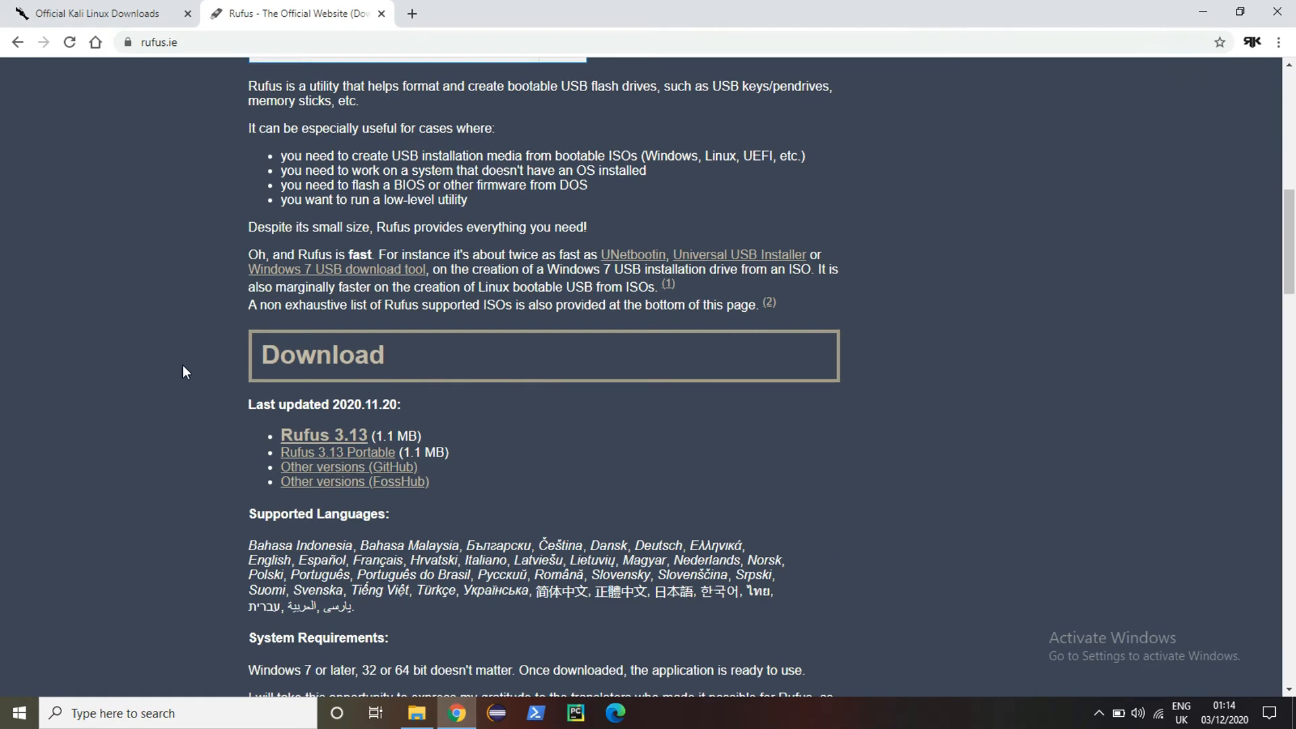
left_click(327, 437)
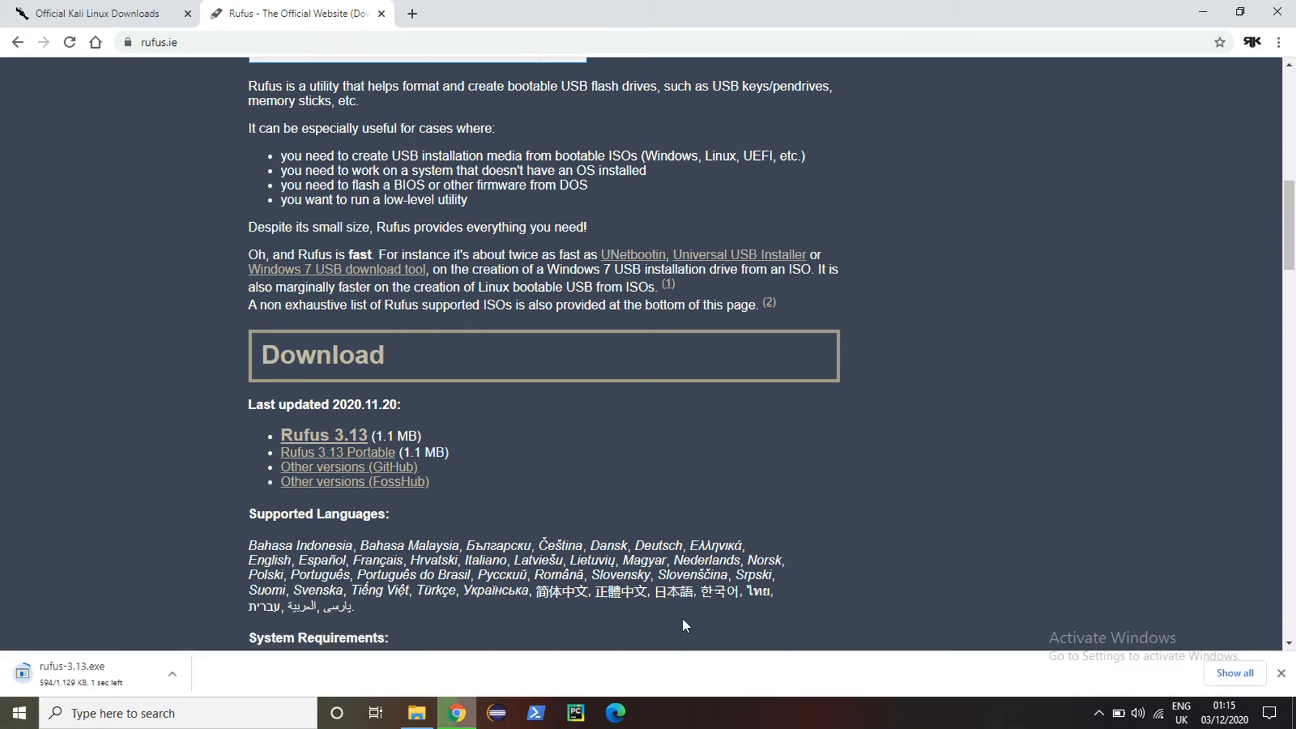
Run rufus-3.13.exe from the browser's full download list and return to the Rufus website
left_click(1251, 675)
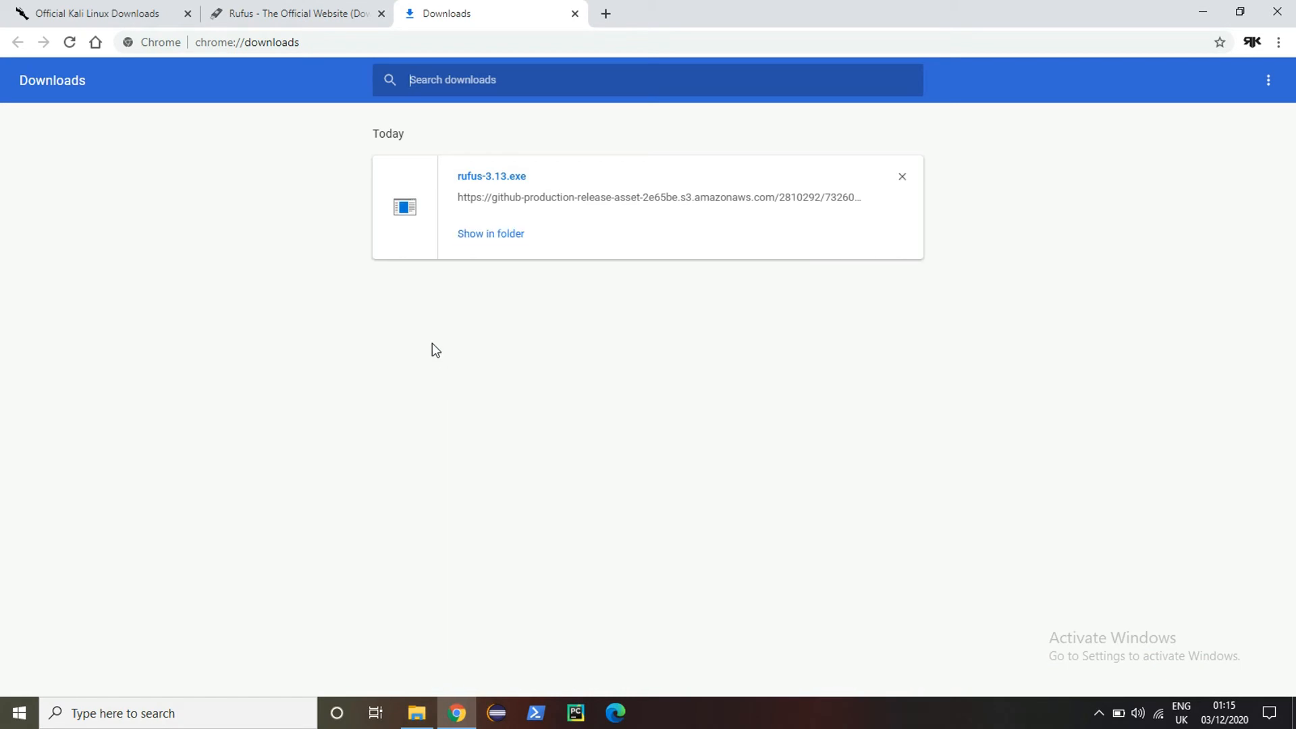
left_click(509, 177)
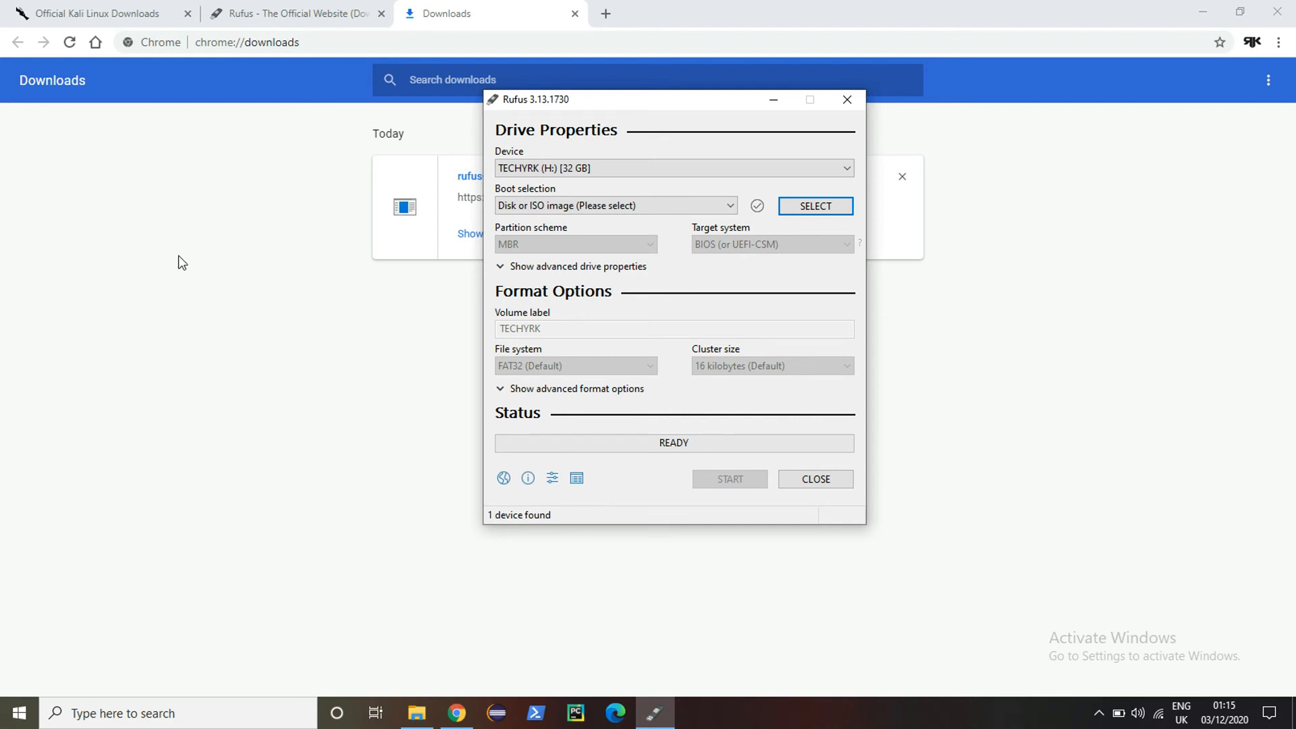
left_click(209, 185)
left_click(263, 10)
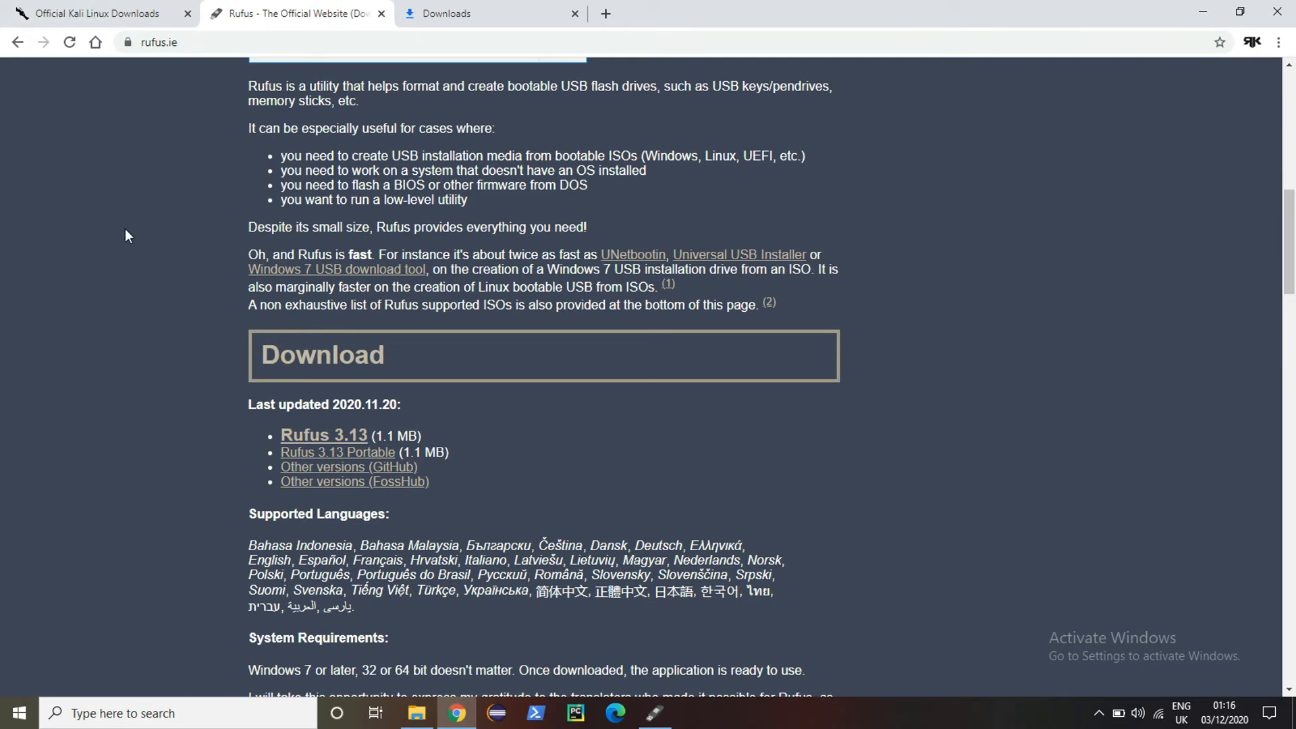
Minimize the open windows, open This PC from the desktop and select the TECHYRK (H:) USB drive
left_click(416, 713)
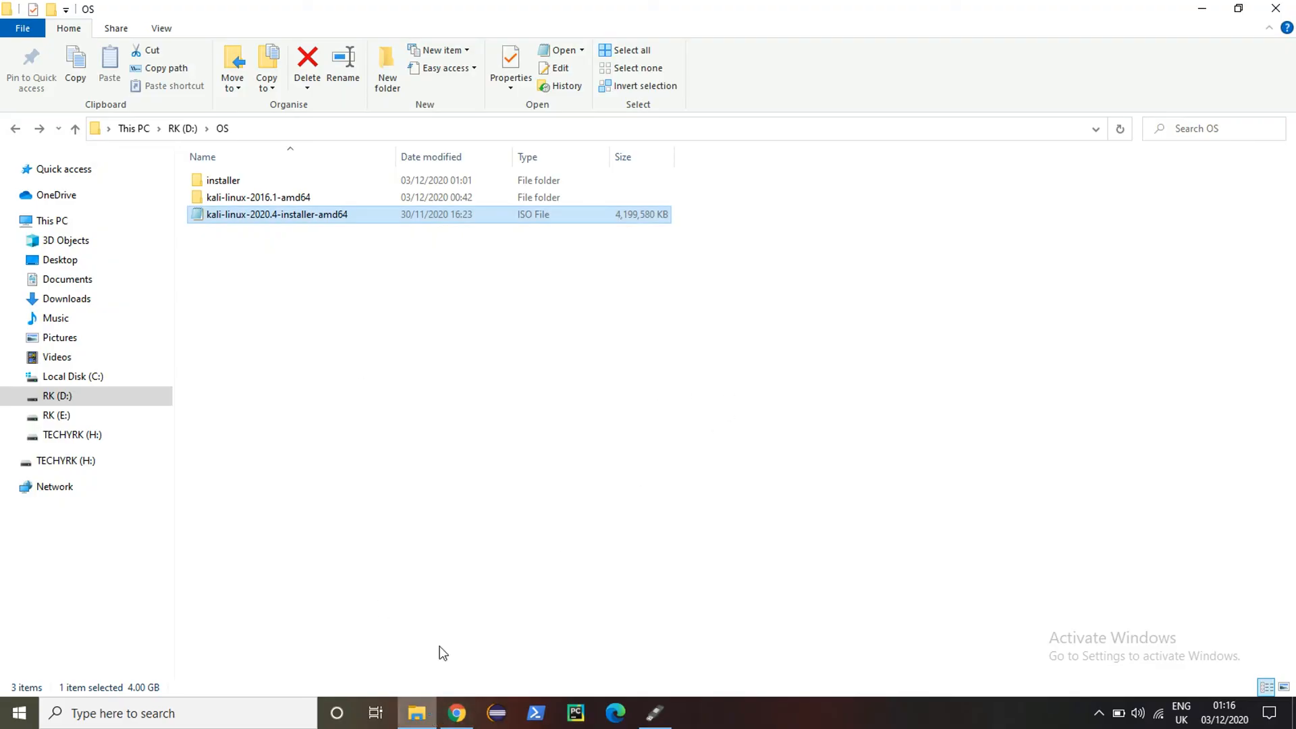
left_click(1202, 8)
left_click(1201, 8)
double_click(23, 108)
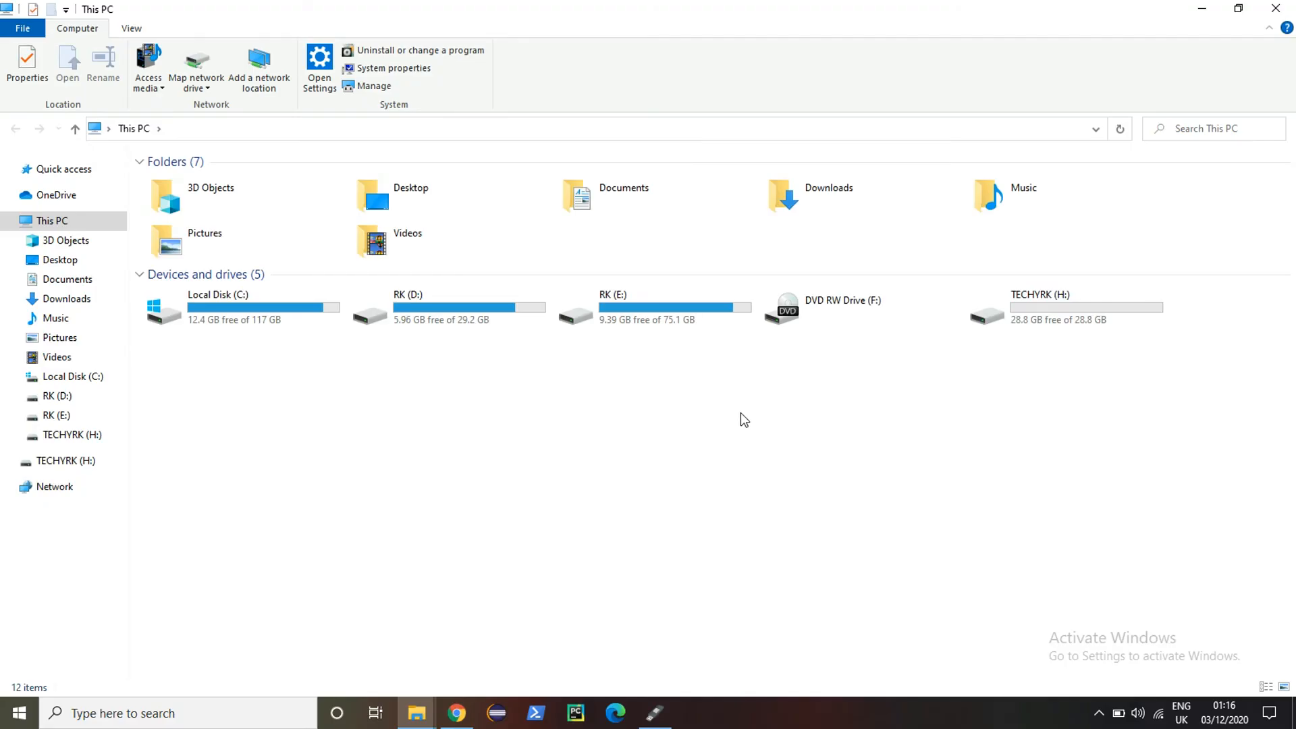
left_click(1030, 328)
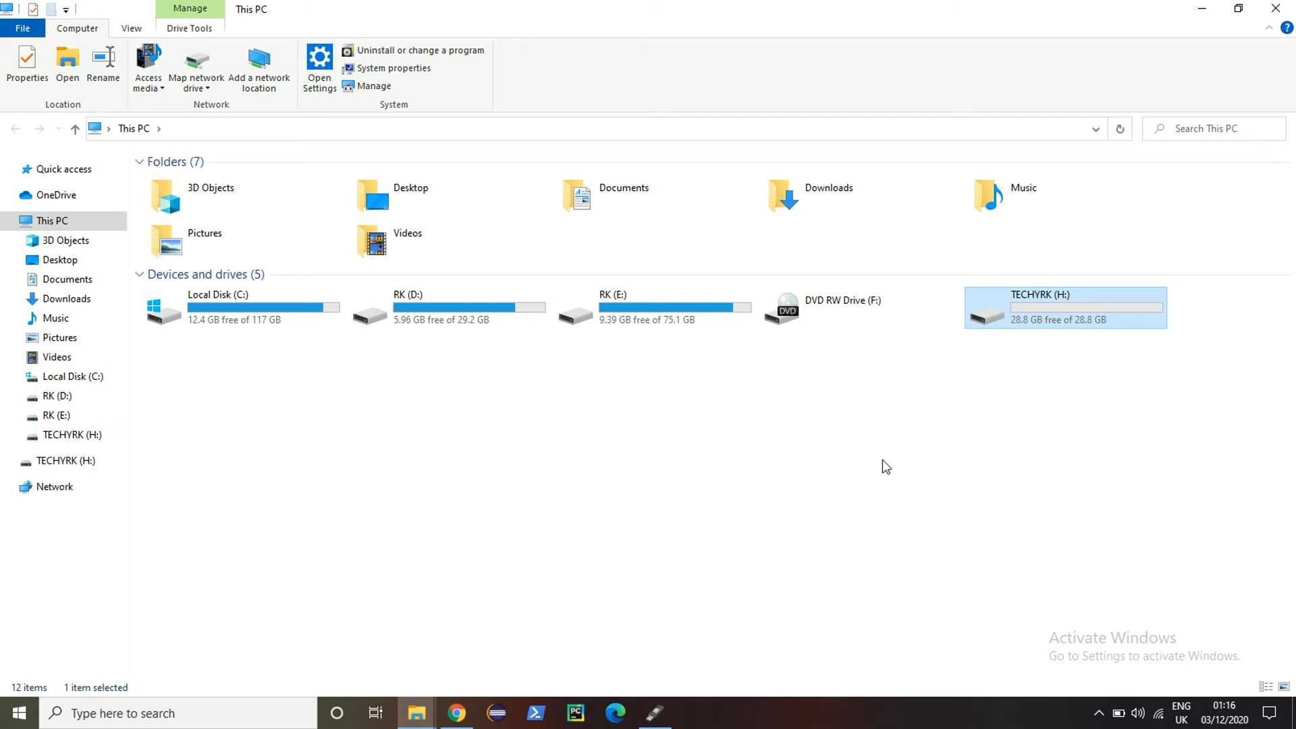
Switch to Rufus and load kali-linux-2020.4-installer-amd64 from the OS folder on RK (D:) as the boot image
left_click(659, 710)
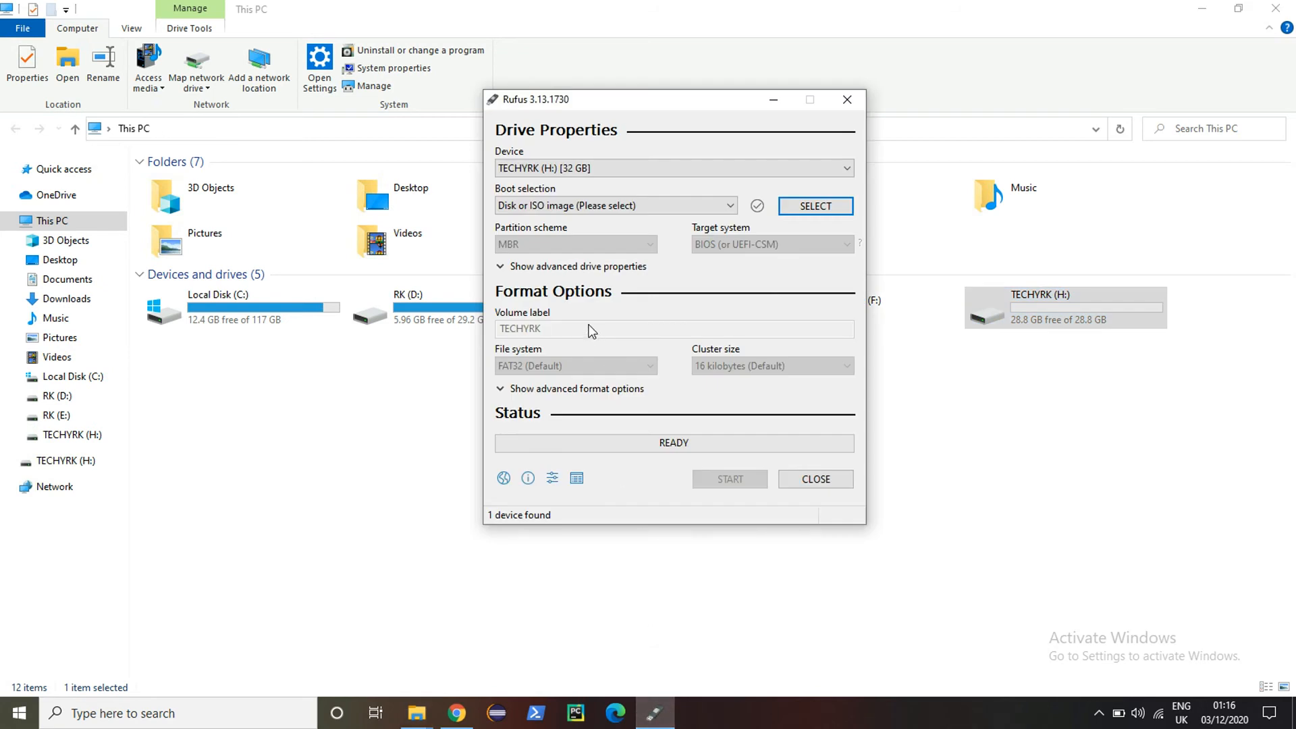
left_click(557, 210)
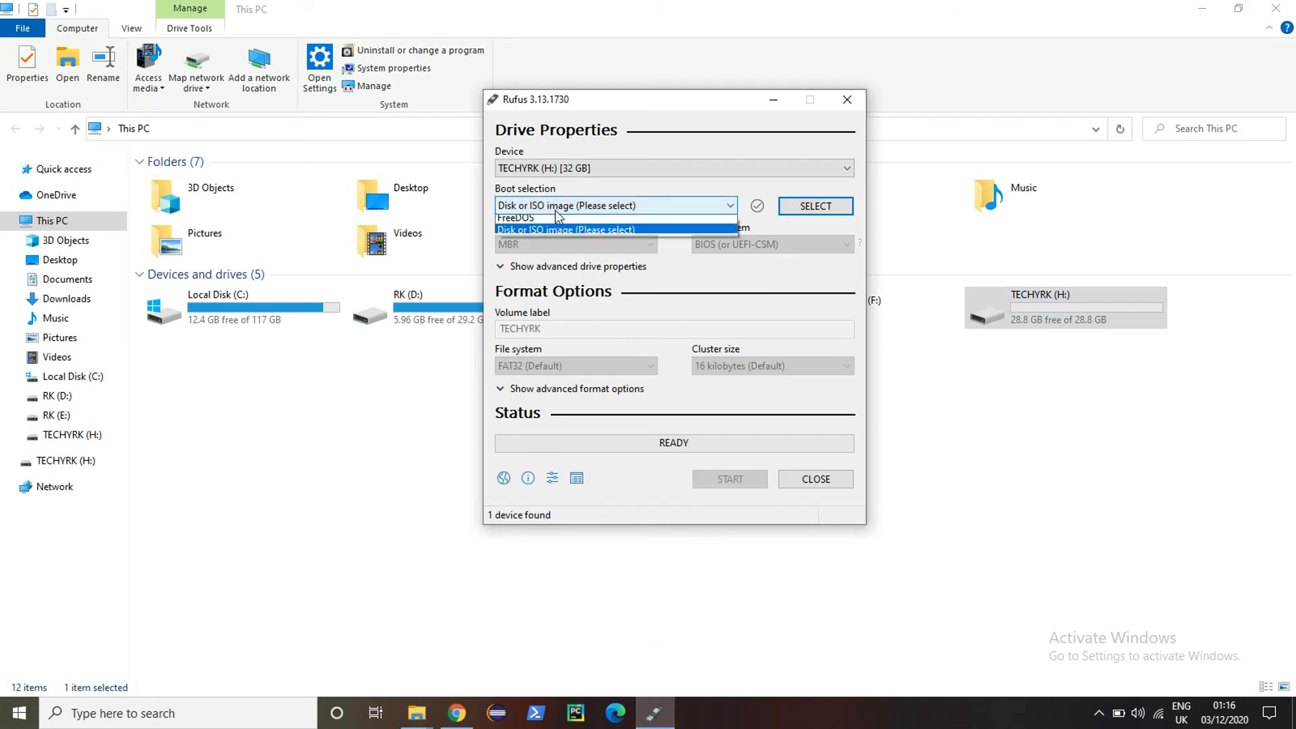
left_click(566, 208)
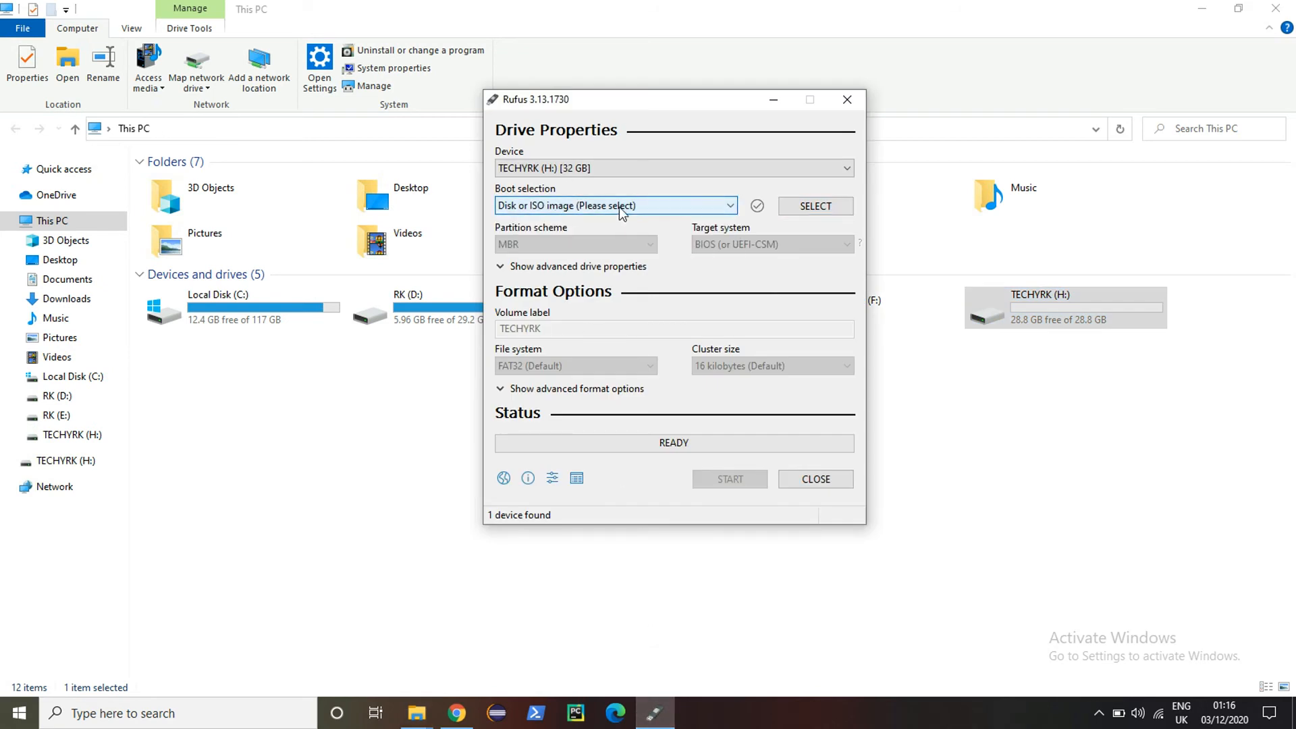
left_click(817, 207)
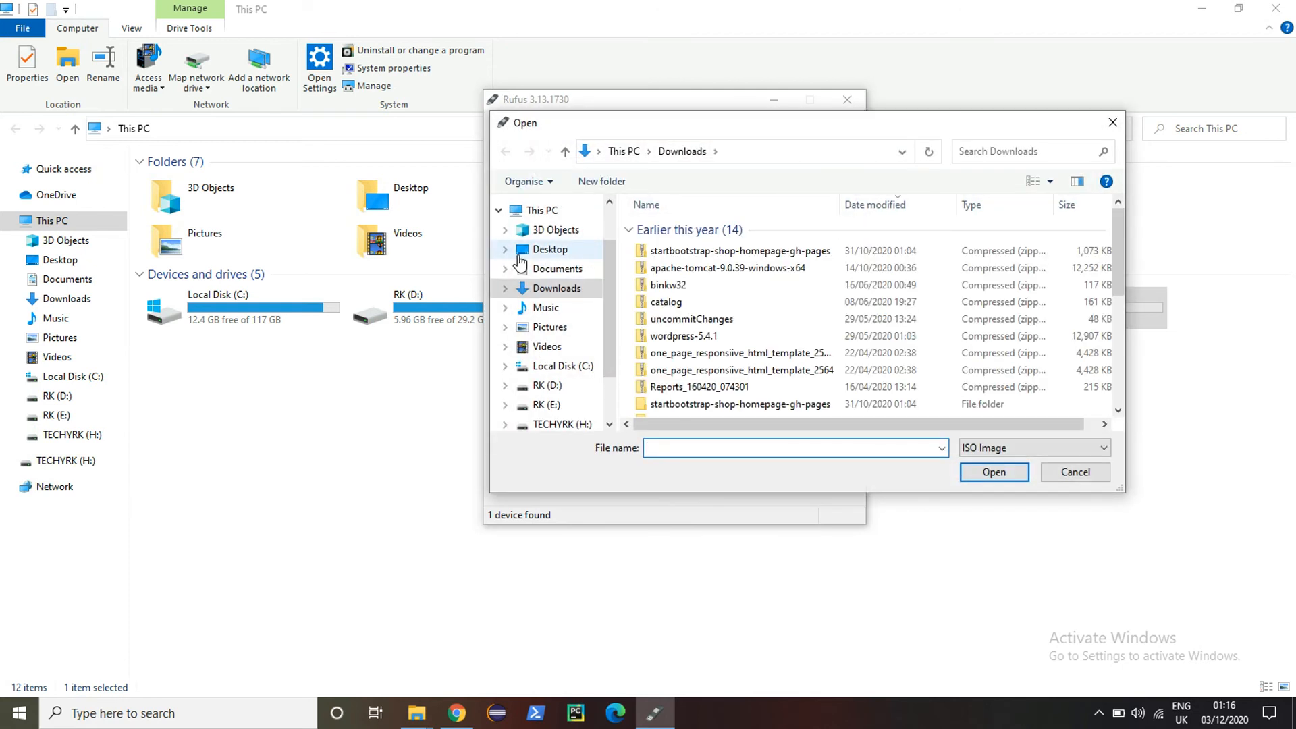
left_click(550, 212)
scroll(823, 337, "down", 4)
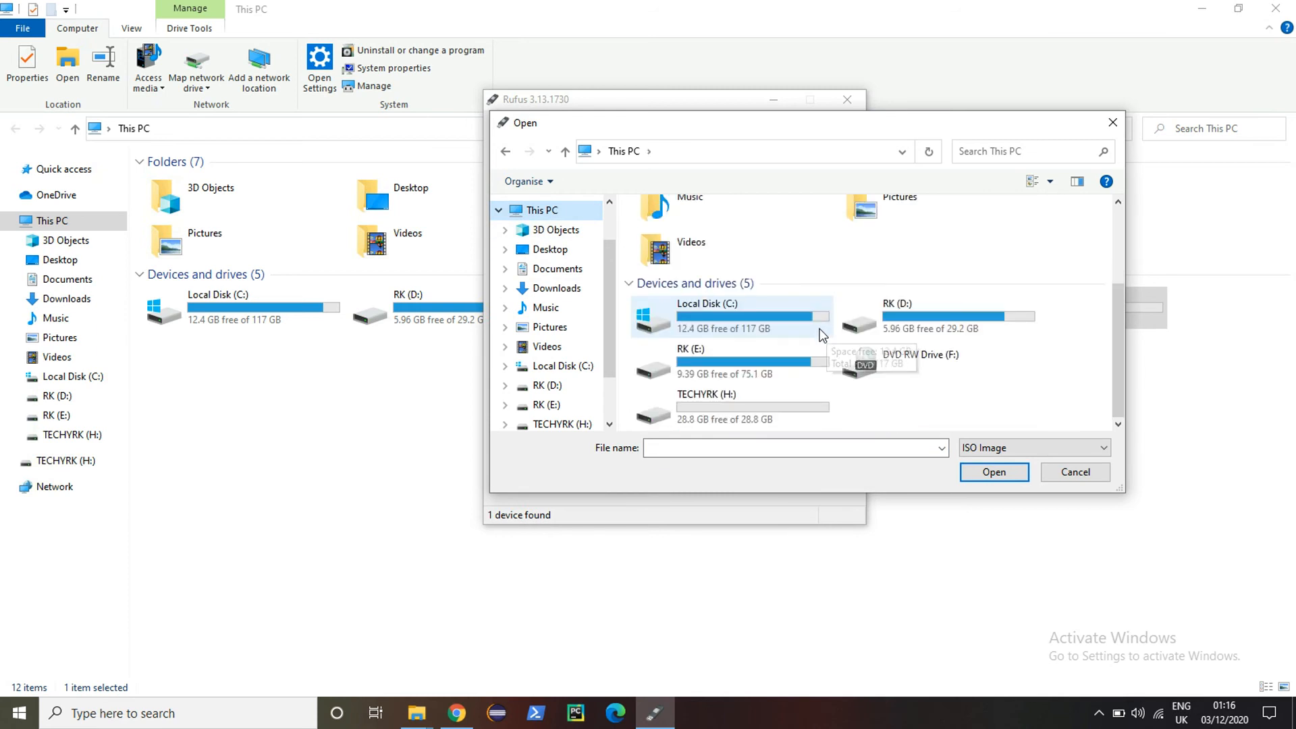
double_click(865, 336)
double_click(715, 263)
left_click(715, 263)
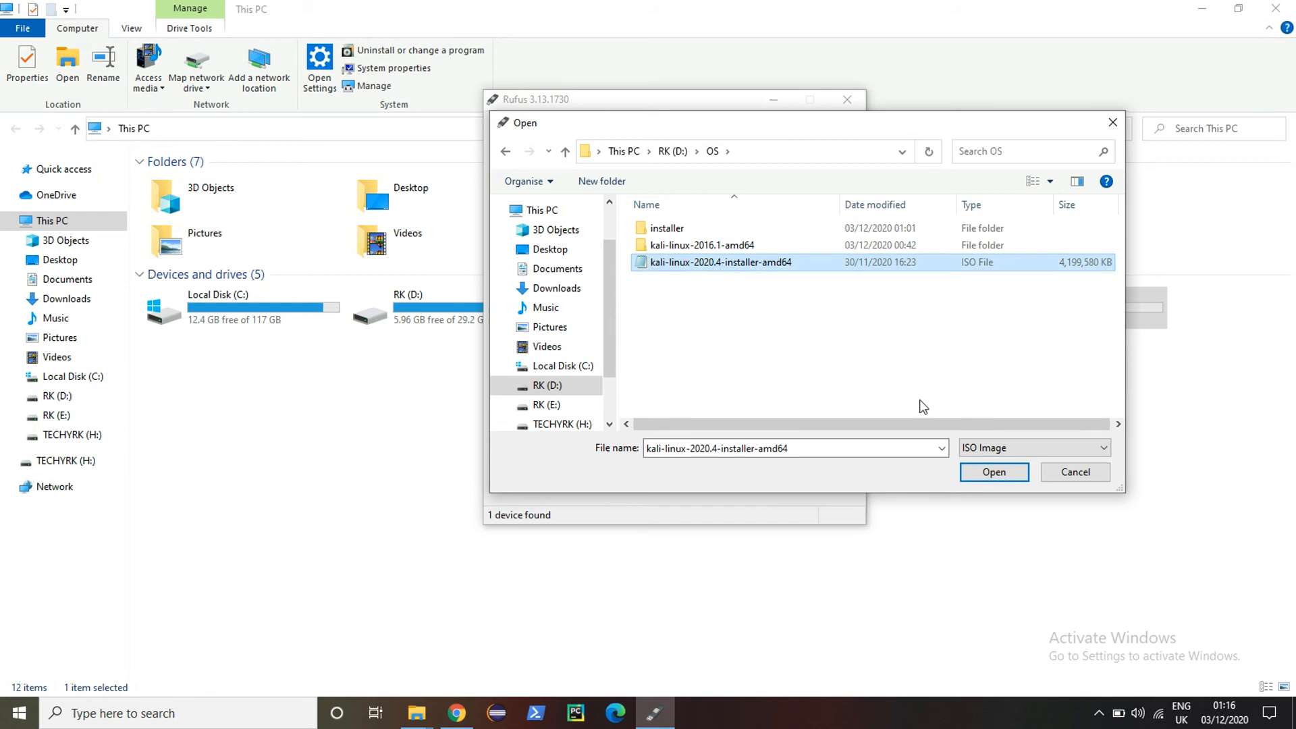
left_click(984, 472)
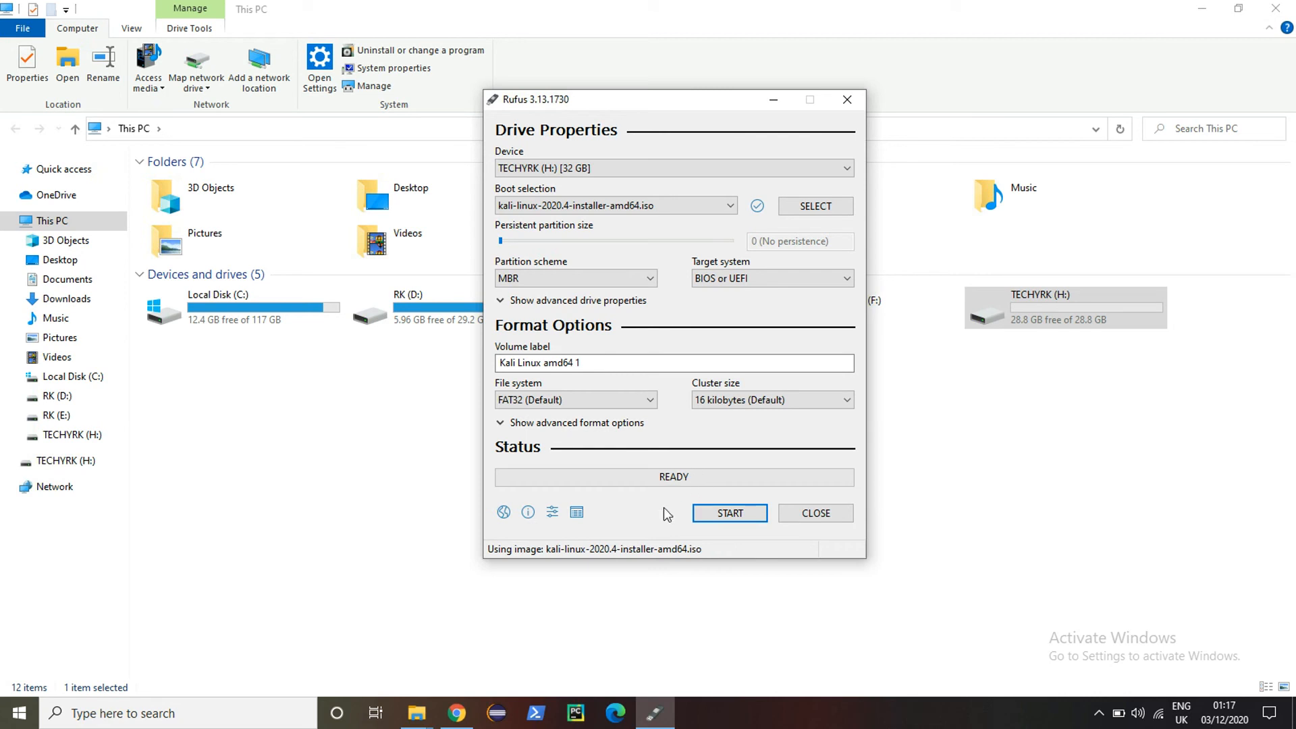
Write the Kali image to TECHYRK (H:) in ISO Image mode, accepting the Syslinux file download and the erasure of the drive
left_click(724, 516)
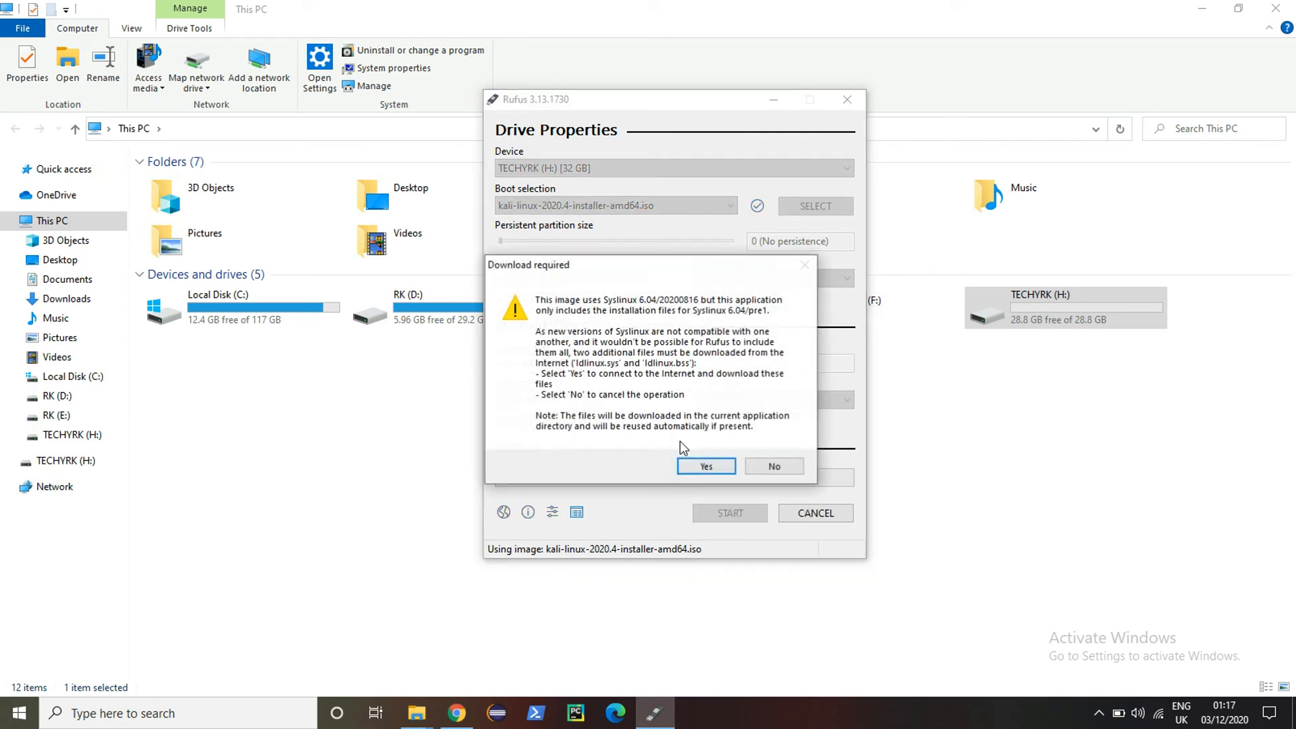
left_click(706, 467)
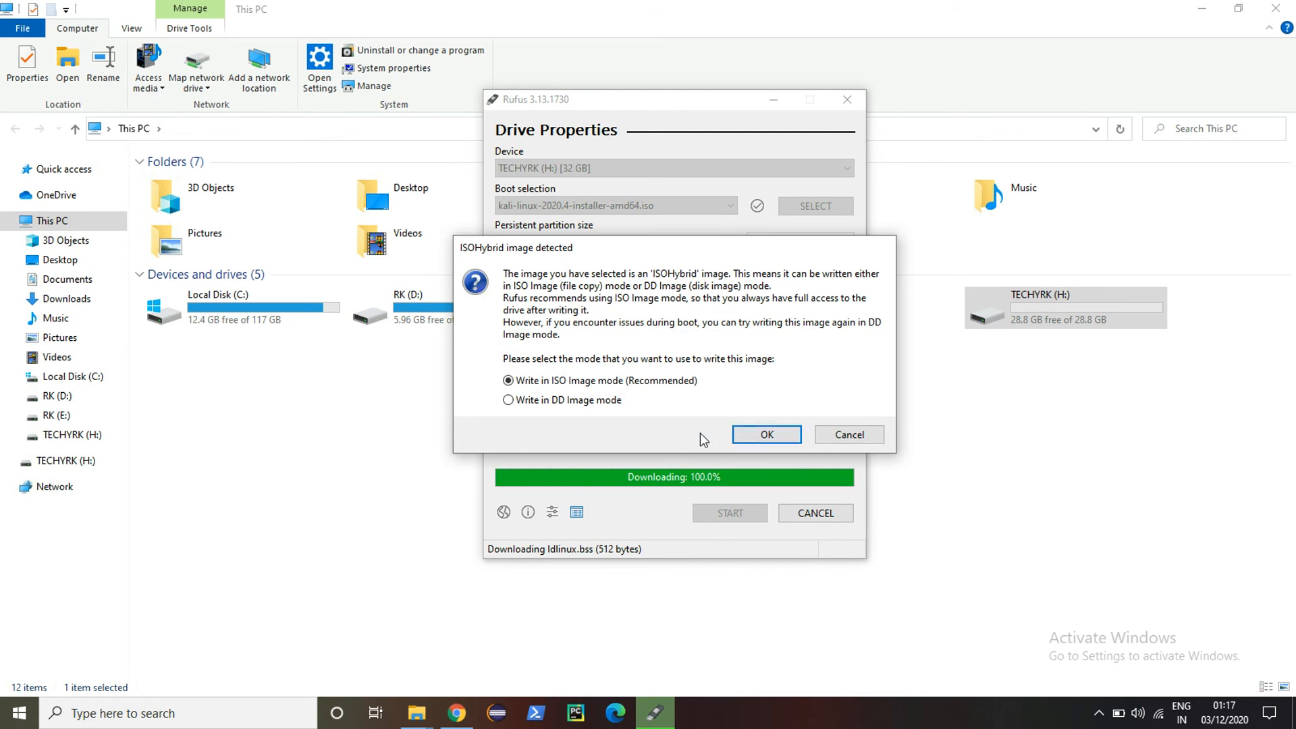
left_click(767, 435)
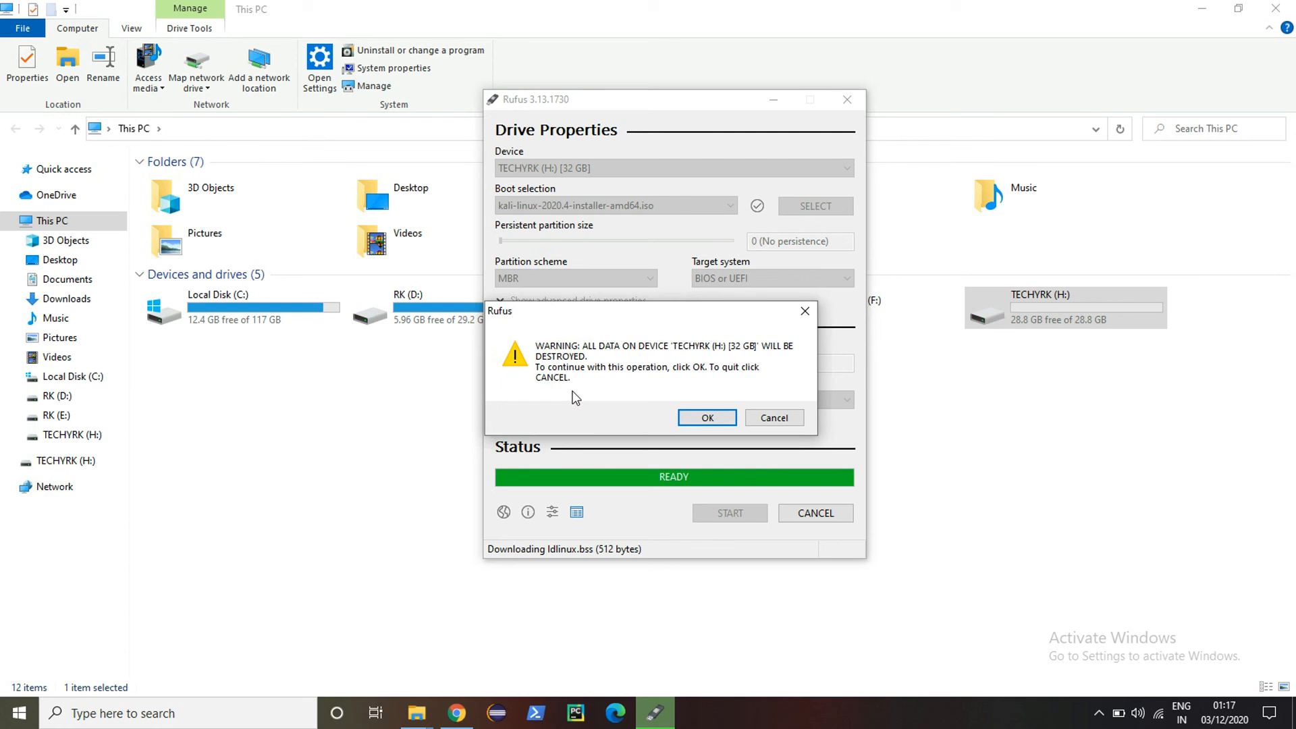
left_click(707, 418)
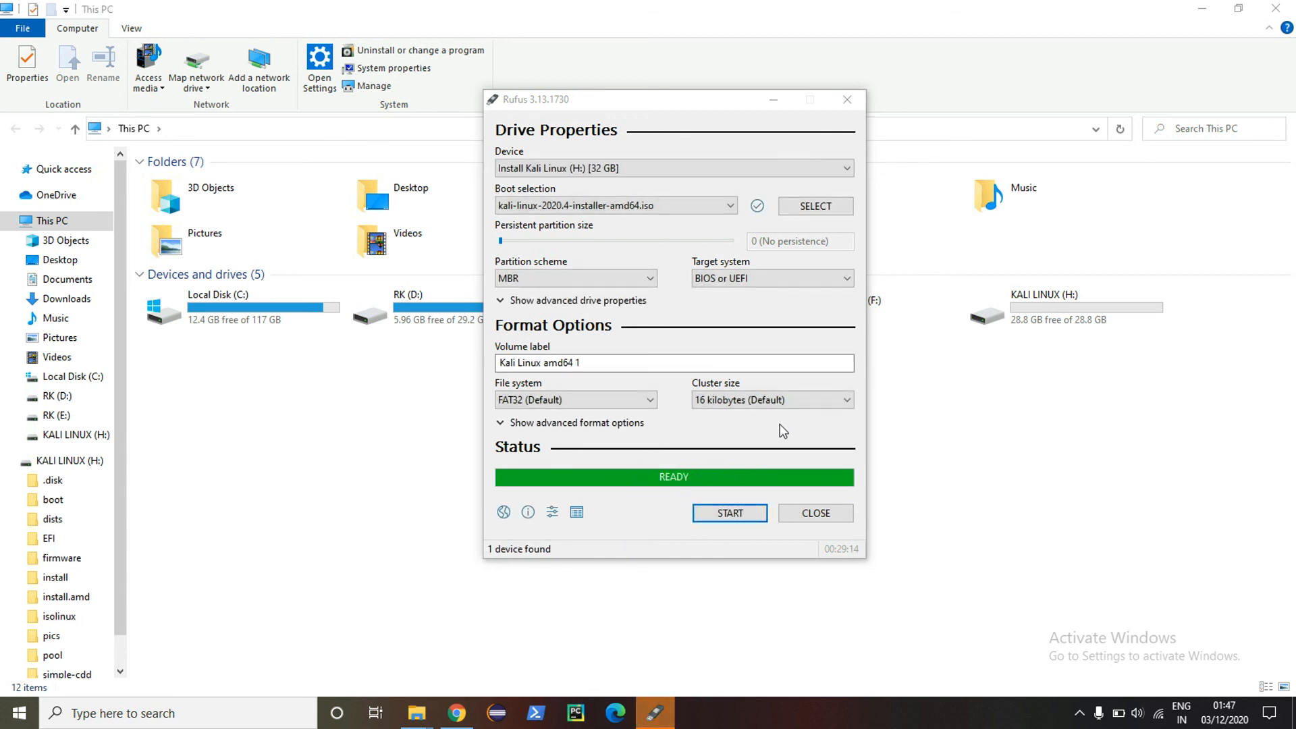
Close Rufus, view the files on the KALI LINUX (H:) drive and return to the desktop
left_click(807, 515)
left_click(1027, 321)
double_click(1027, 322)
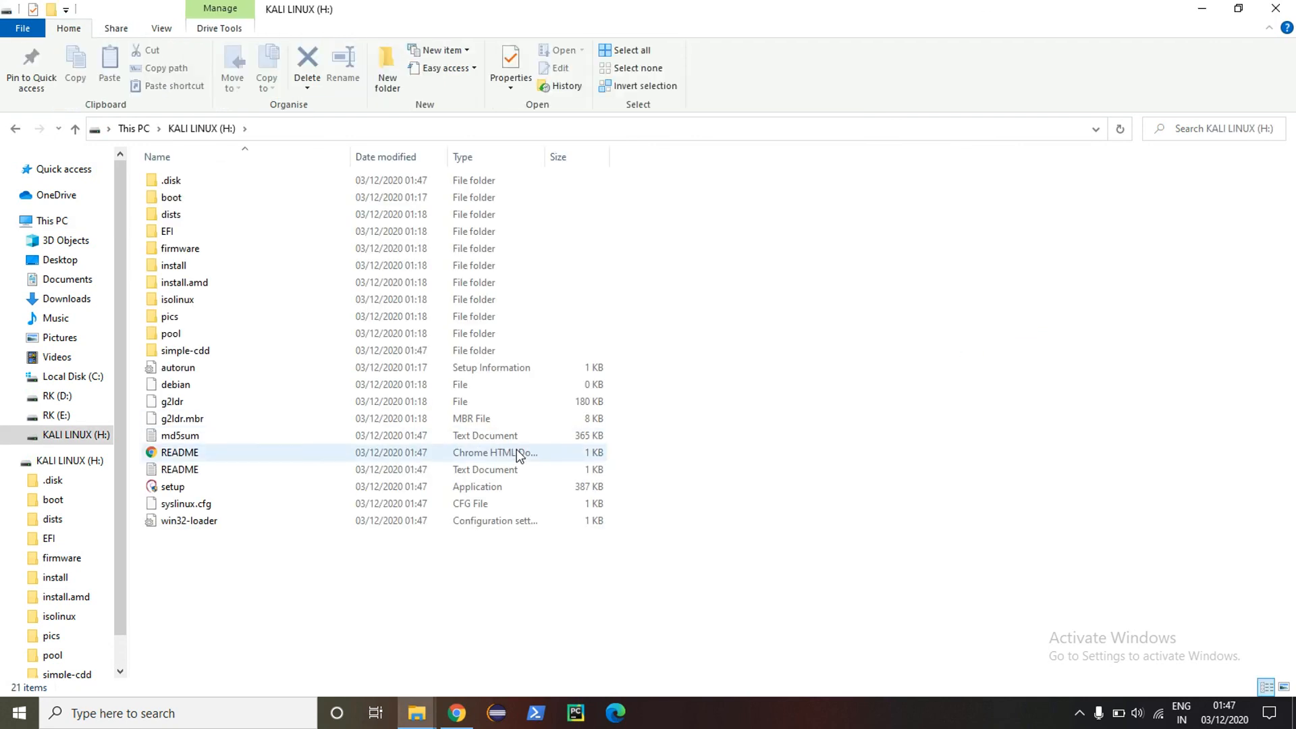
left_click(16, 131)
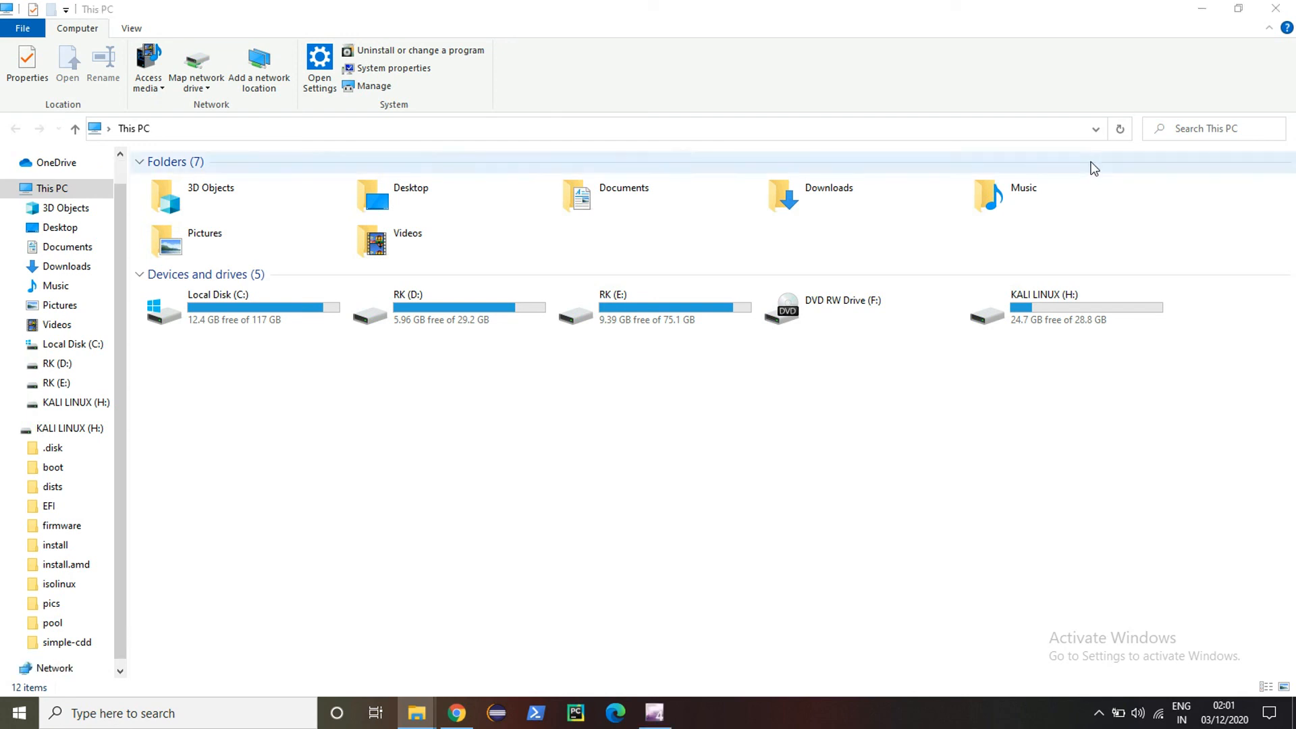
left_click(1195, 5)
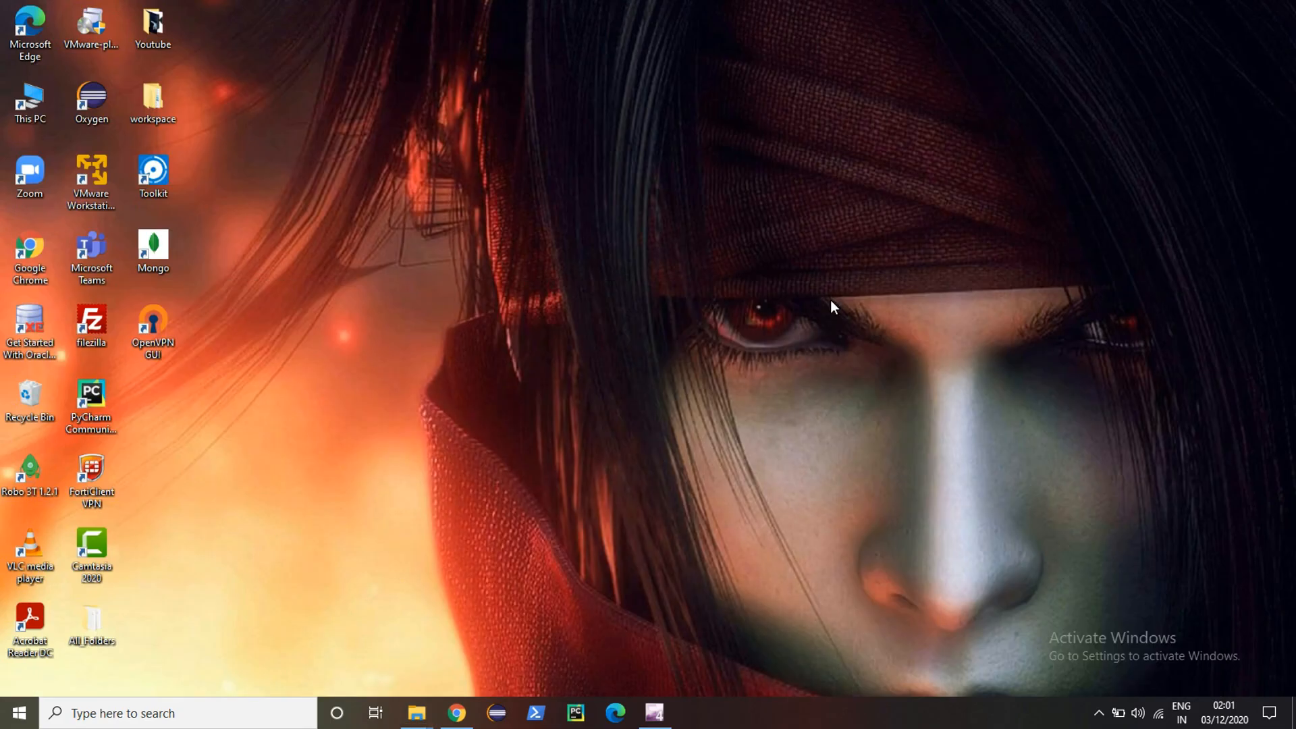